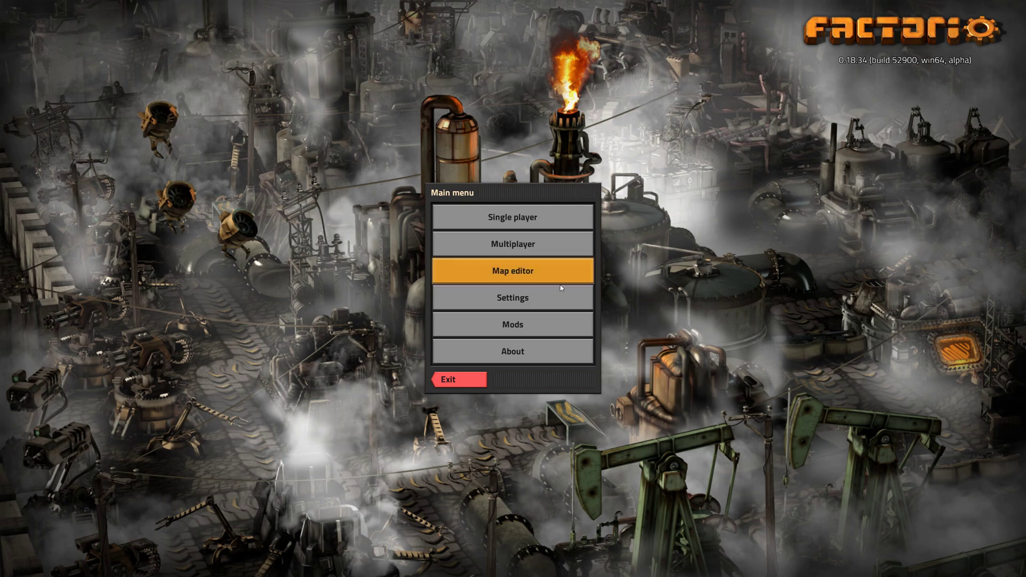
# Step: Enable Alt-mode inserter arrows and combinator settings, ghost picking, the tech screen after research, and 3 quickbars
pyautogui.click(559, 299)
pyautogui.click(555, 310)
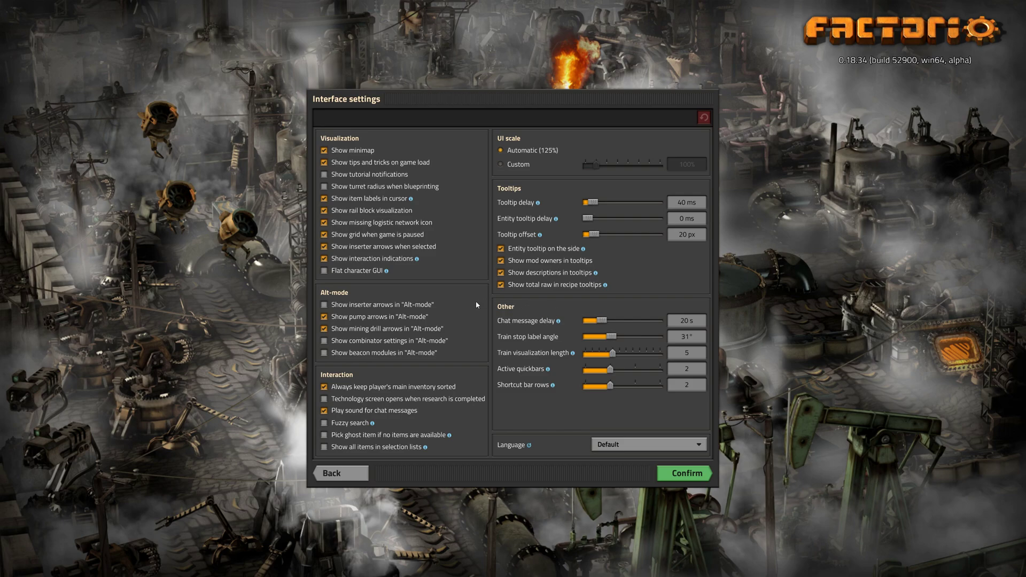
pyautogui.click(417, 305)
pyautogui.click(420, 345)
pyautogui.click(394, 436)
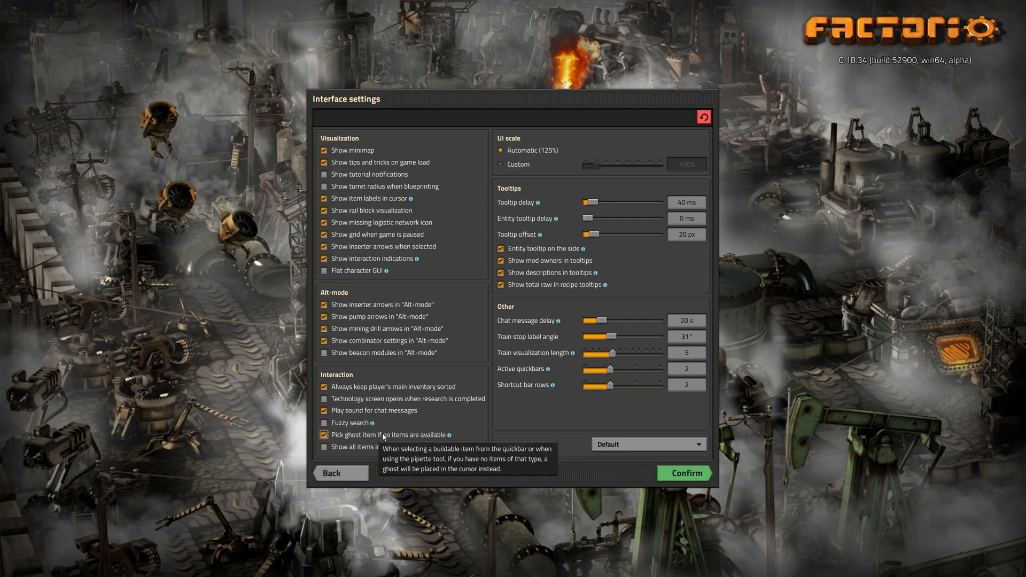
pyautogui.click(398, 399)
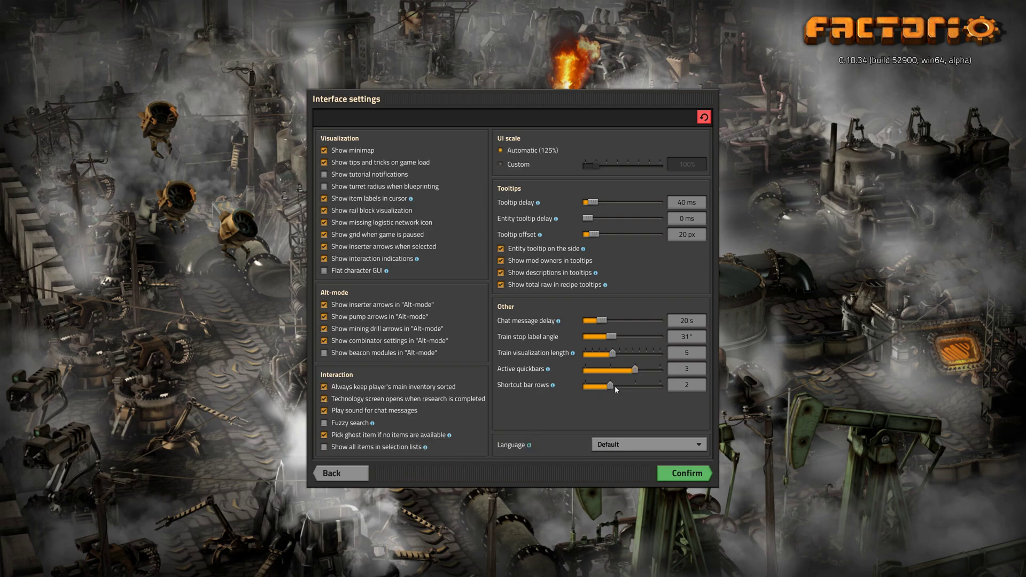
pyautogui.moveTo(612, 386); pyautogui.dragTo(663, 355)
# Step: Confirm the interface settings, then start a new single-player Freeplay game and continue to map generation
pyautogui.click(687, 473)
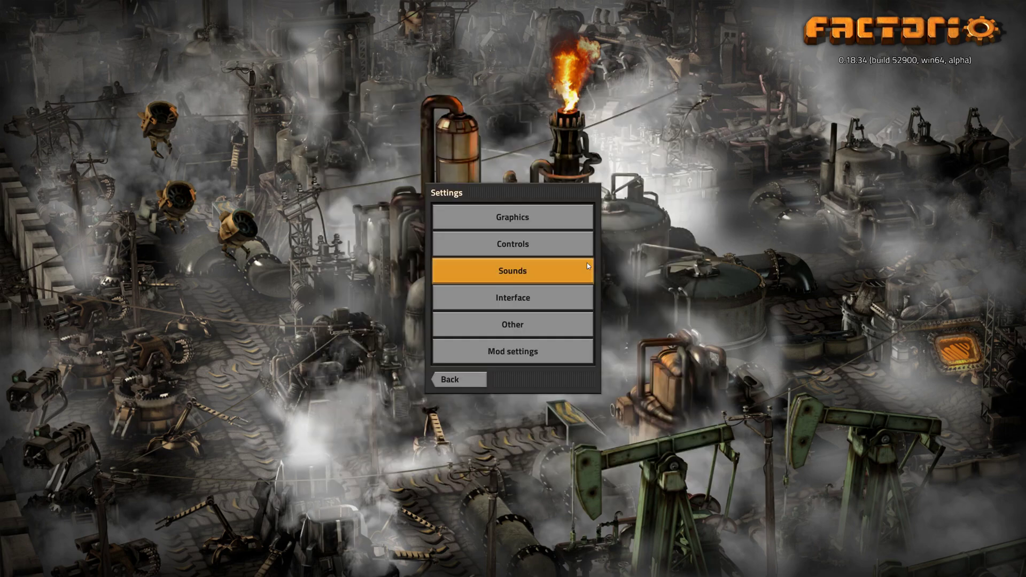
pyautogui.click(473, 377)
pyautogui.click(540, 221)
pyautogui.click(492, 283)
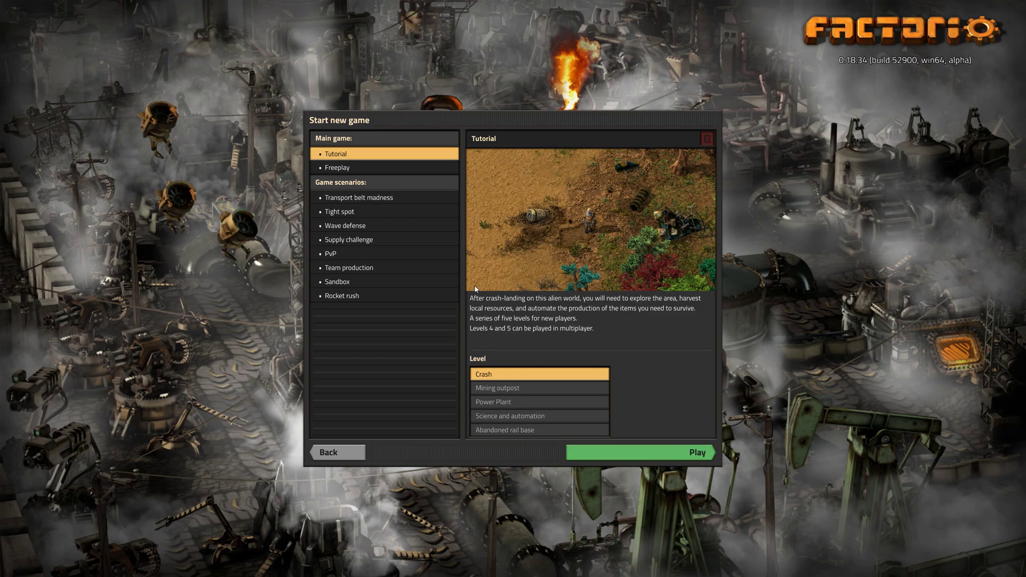
pyautogui.click(340, 167)
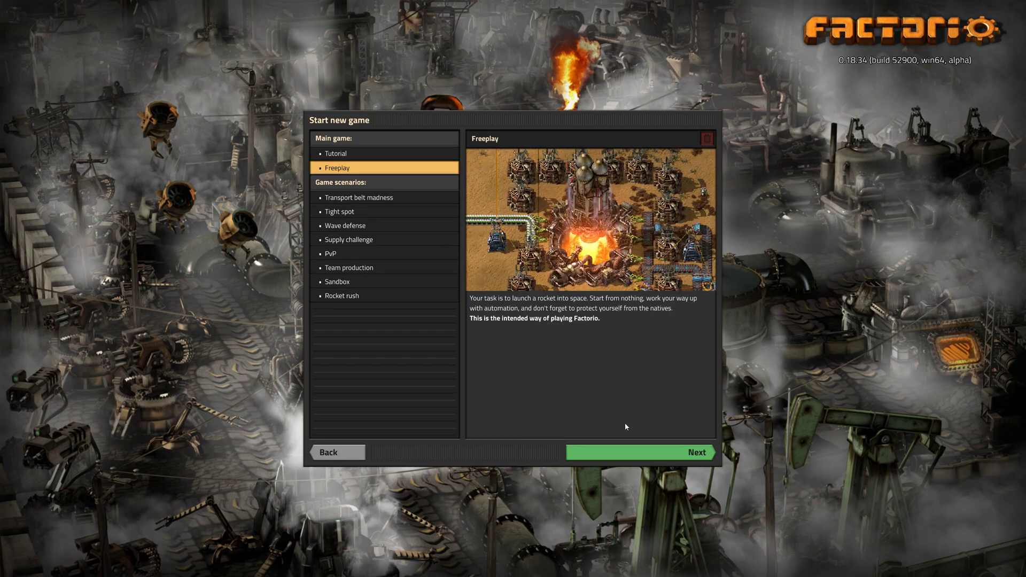
pyautogui.click(640, 452)
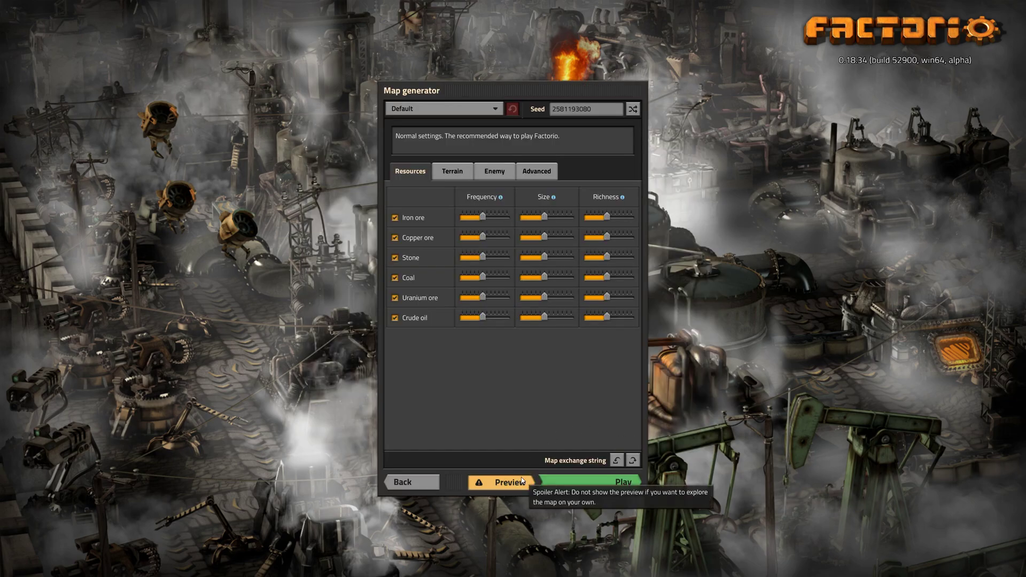
# Step: Preview the map and import the pasted map exchange string, giving seed 116724525 with raised resources
pyautogui.click(481, 483)
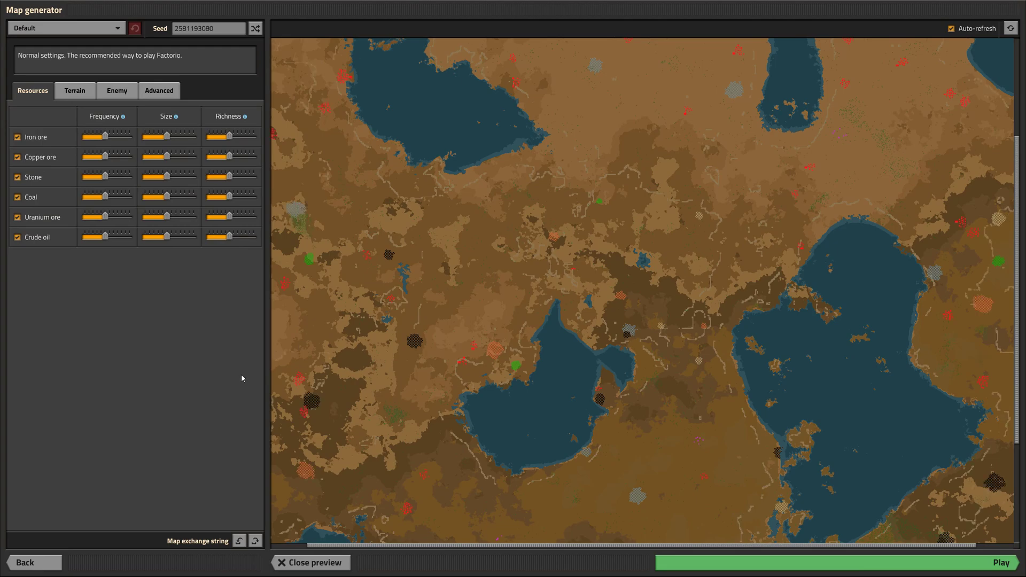
pyautogui.click(239, 541)
pyautogui.click(521, 343)
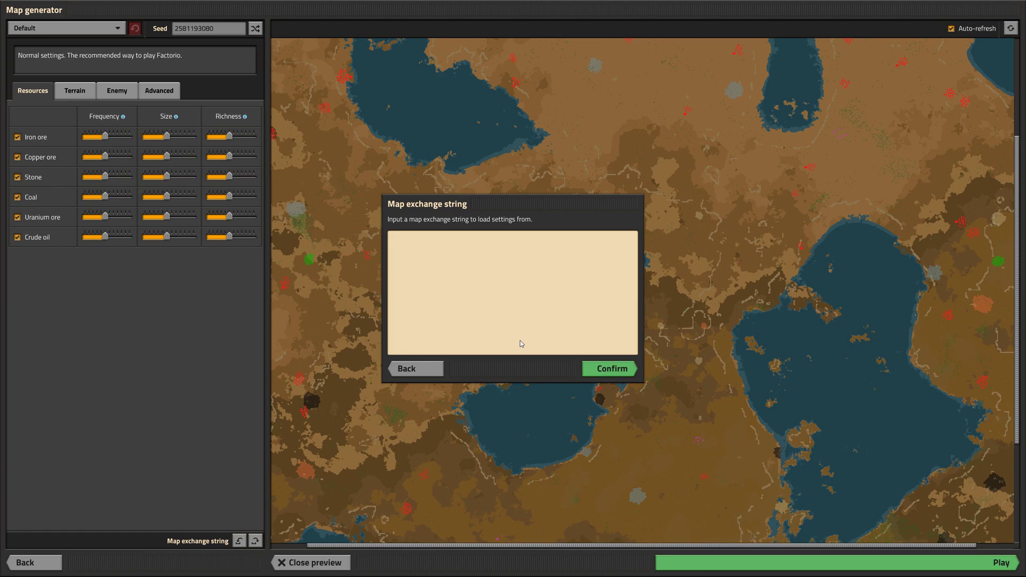
pyautogui.write('>>>eNpjYBBikGdgYgCCBnsQycGSnJ+YA2Q4wDBXcn5BQWqRbn5RK rlwZ3JRaUqqbn4mquLUvNTcSt2kxOJUilkQzJFZIJ+HbgJrcUl+H qplSVFqajGyRu7SosS8zNJciF6EOAOjrvBXtoYWOQYQ/I/PoPD/P wgDWQ+AJoEwA2MDA8MBBwZGoBgMsCbnZKalMTAoOAKxE1gRlyNME srQc4AyPthDGAeSYCKeMlafA04pFRjDBMkcYzD4jMSoFlnn/rCqB GgFVBWHA4lBkWwBSzL2vt264PuxC3aMf1Z+vOSblGDPaOgq8u6D0 To7oCQ7yN1McGLWTBDYaQ/zE8zMB/ZQqZv2jGfPgMAbe0ZWkA4RE OFgASQOeDMzMArwAVkLeoCEggw8ROxgxog4MKaBwTeYTx7DGJft0 f0BDAgbkOFylOlEiGBFBDLQZdCAd+h3YHSQh8lKlpQA9RsxILshB eHDkzBrDyPZj+YQzlhA9geaiIoDlmjgAlmYAideMMNdAwzPC+wwn sN8B0ZmEAOk6gtQDMKDJmqwURBawIGZAQE+2DNEnJeYAwAUeJQK< <<')
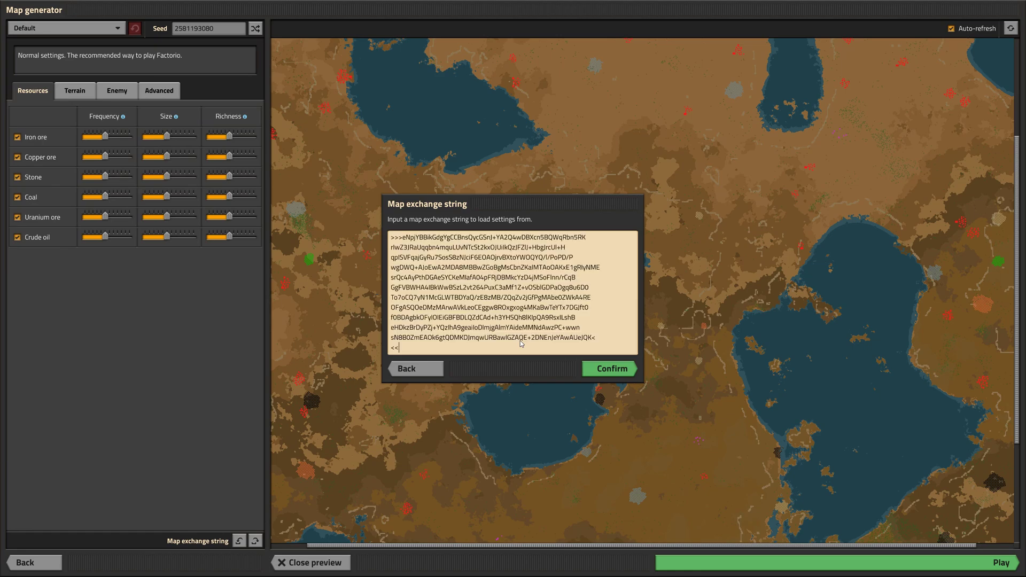
pyautogui.click(620, 370)
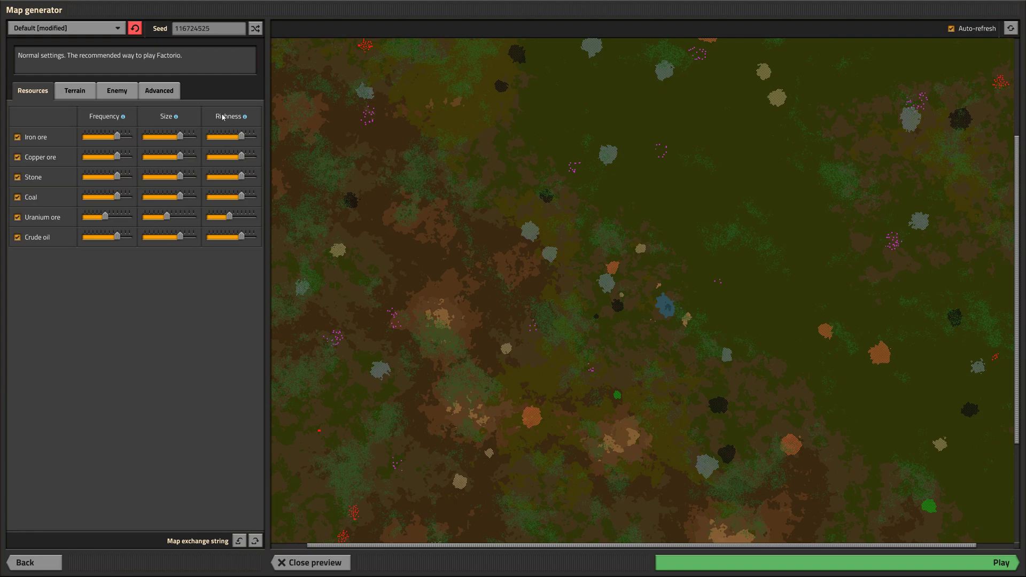
# Step: In Terrain settings, toggle water on and back off, then switch cliffs on to compare
pyautogui.moveTo(175, 222)
pyautogui.click(68, 95)
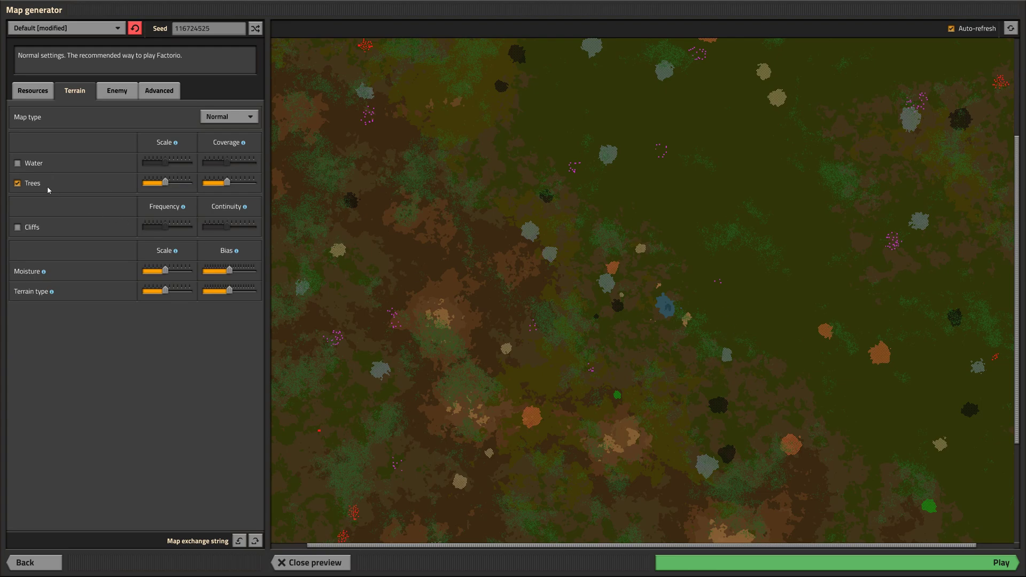
pyautogui.click(32, 164)
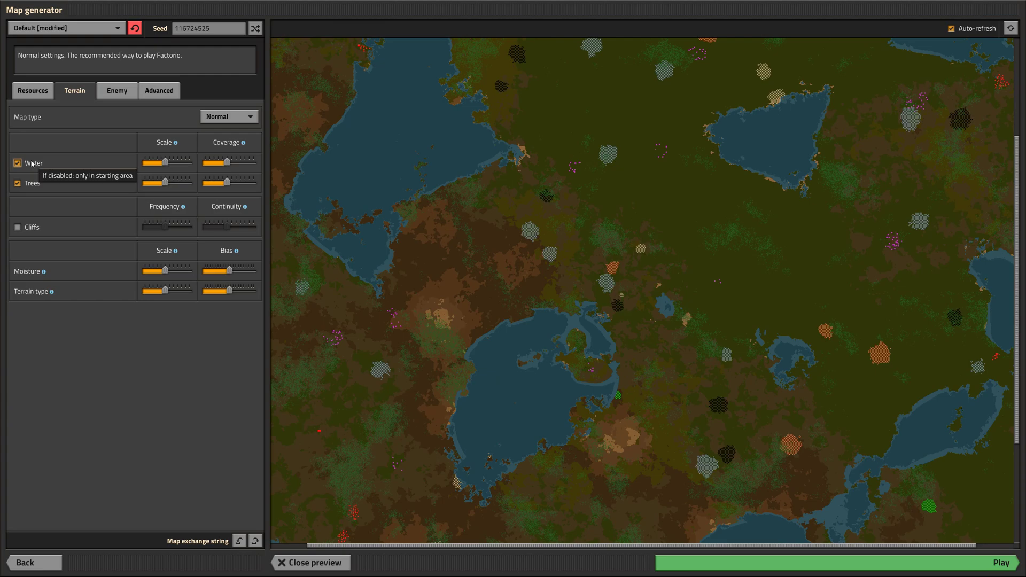
pyautogui.click(32, 164)
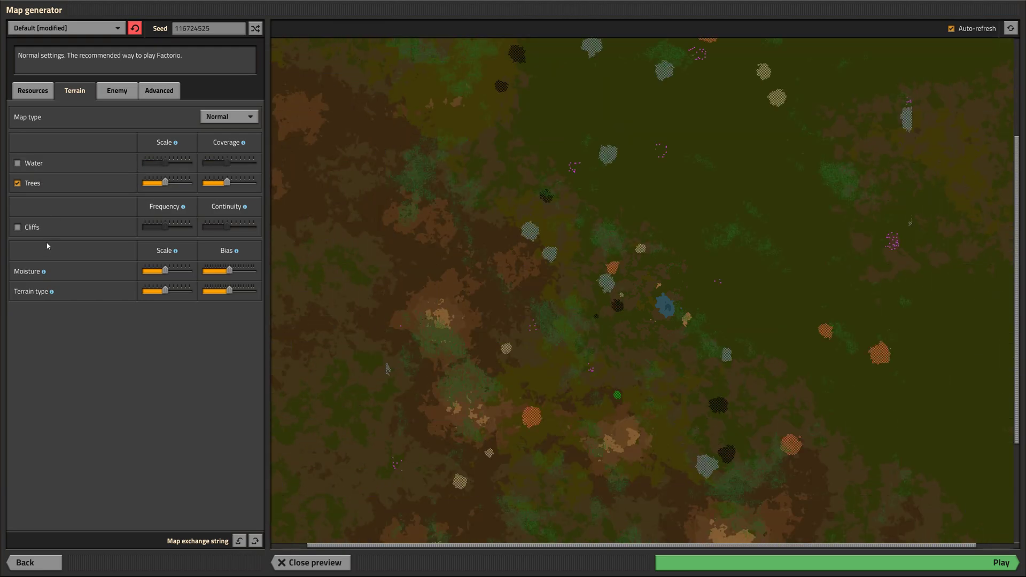
pyautogui.click(31, 229)
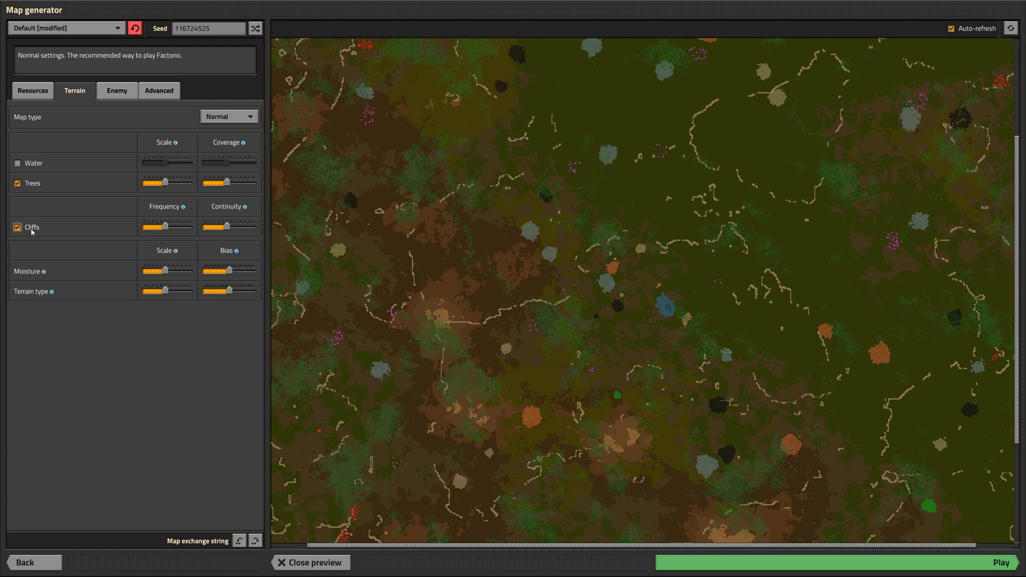
# Step: Turn cliffs back off and check the Enemy settings' starting area size at 600%
pyautogui.click(31, 232)
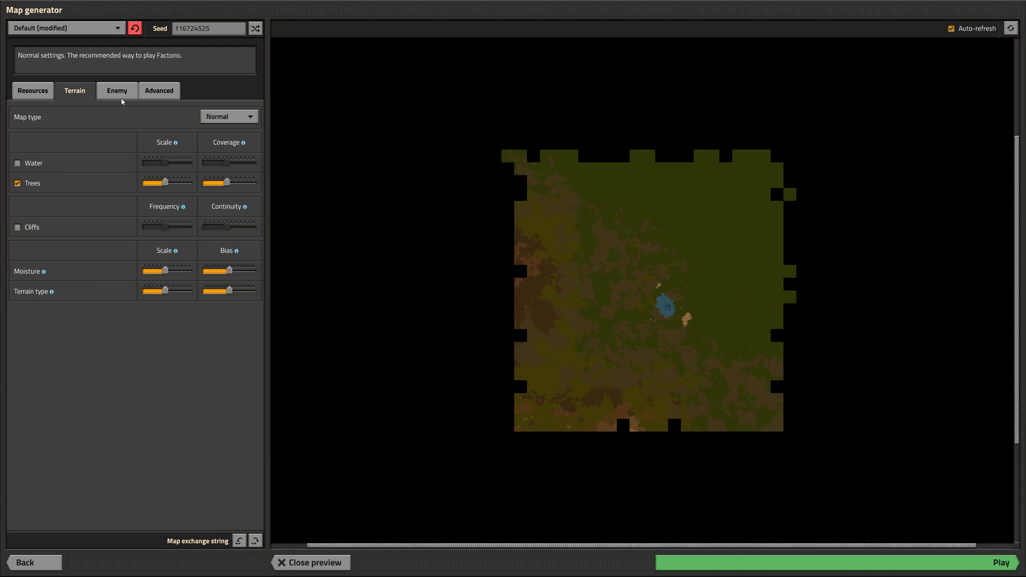
pyautogui.click(123, 92)
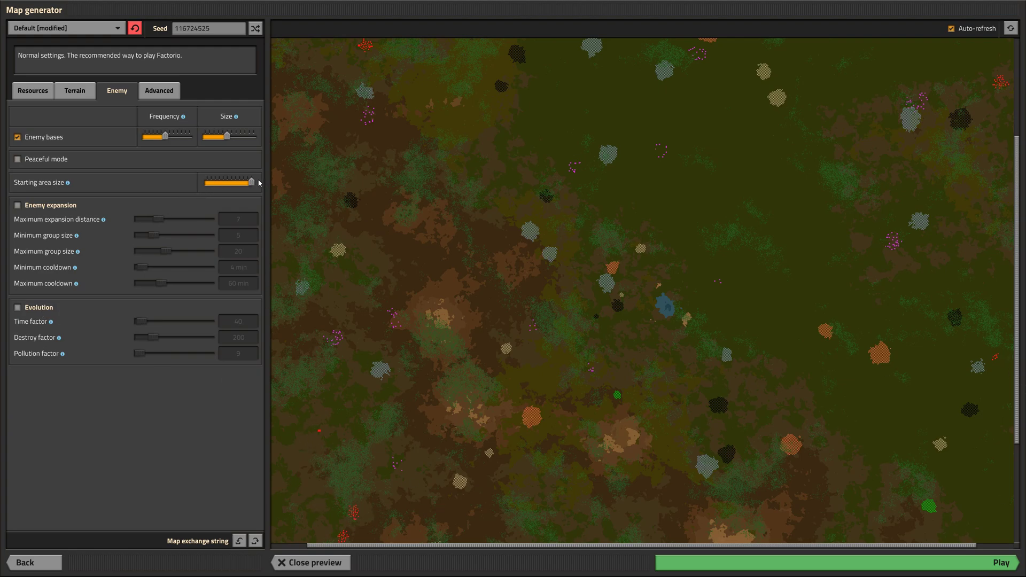
pyautogui.moveTo(254, 184)
# Step: Review the Advanced map settings, then start the game with Play
pyautogui.click(159, 90)
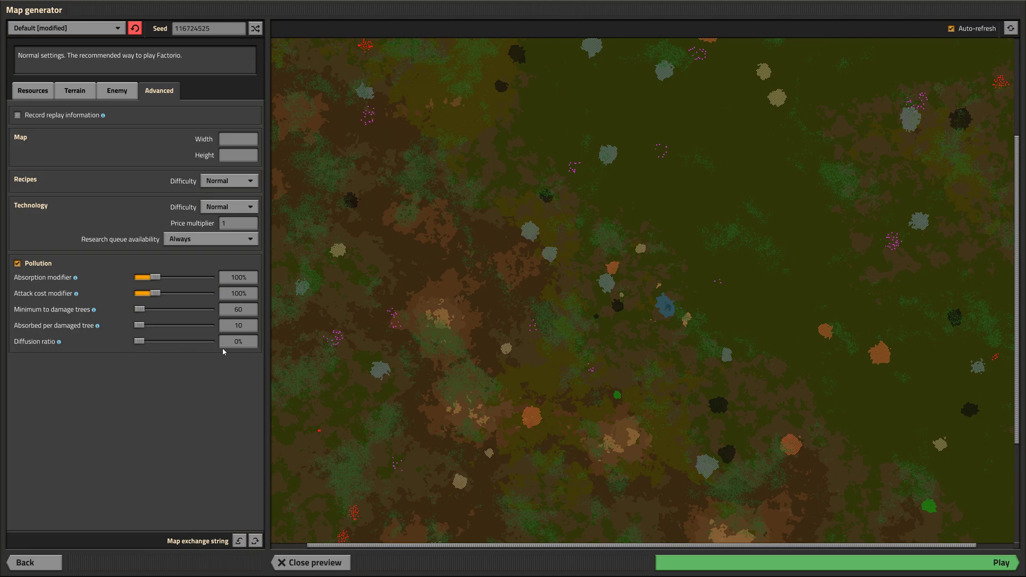
pyautogui.click(839, 567)
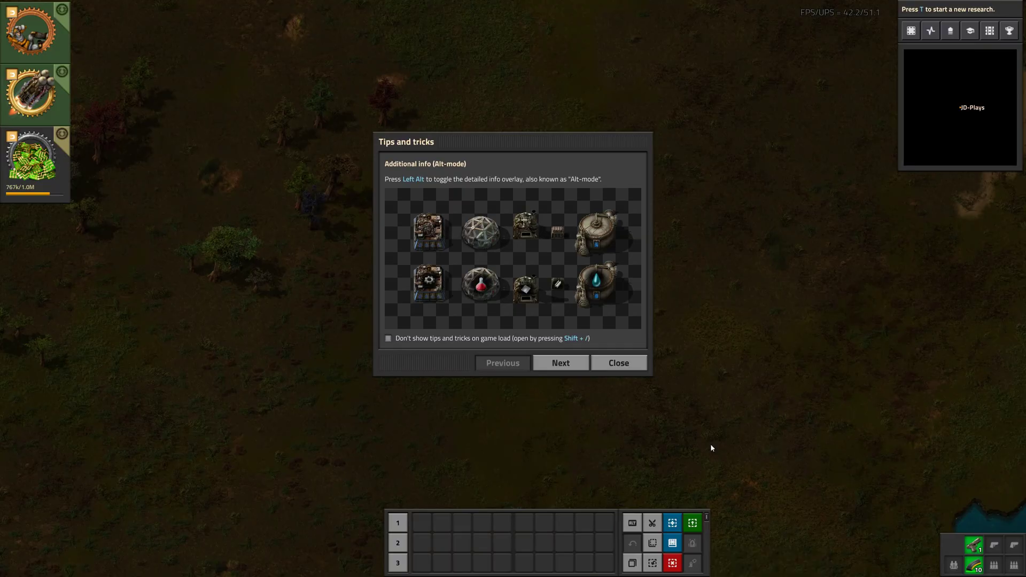
# Step: Dismiss the tips dialog and freeplay intro, then browse the achievements list
pyautogui.click(619, 363)
pyautogui.press('Tab')
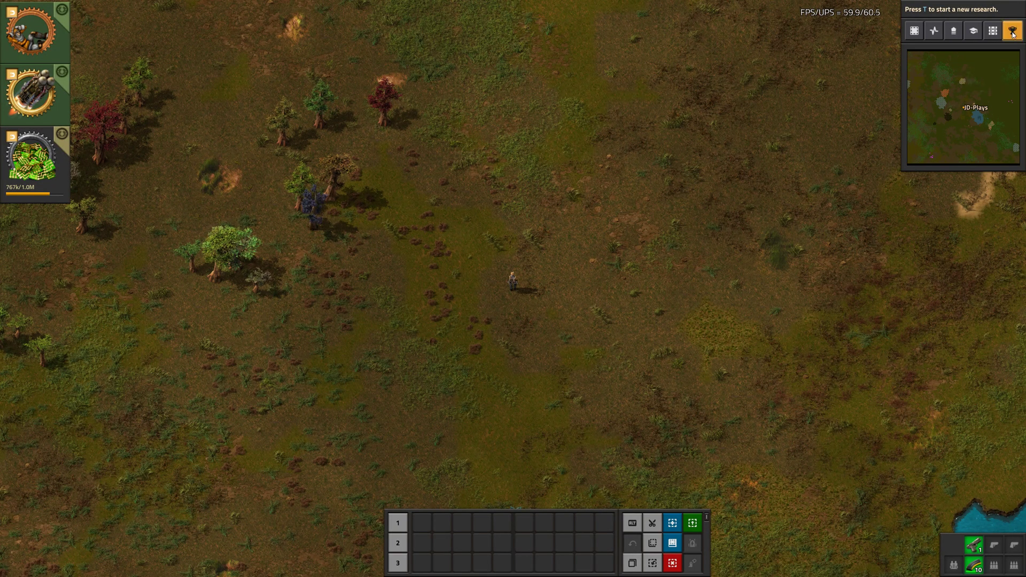
pyautogui.click(1009, 30)
pyautogui.moveTo(616, 90); pyautogui.dragTo(625, 326)
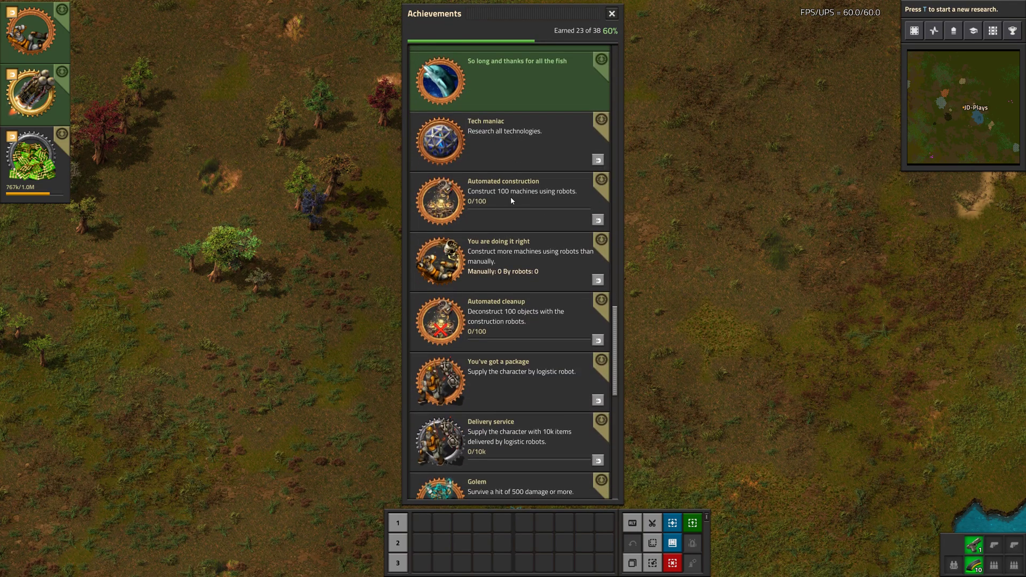
pyautogui.scroll(-5, 520, 245)
pyautogui.scroll(-3, 521, 245)
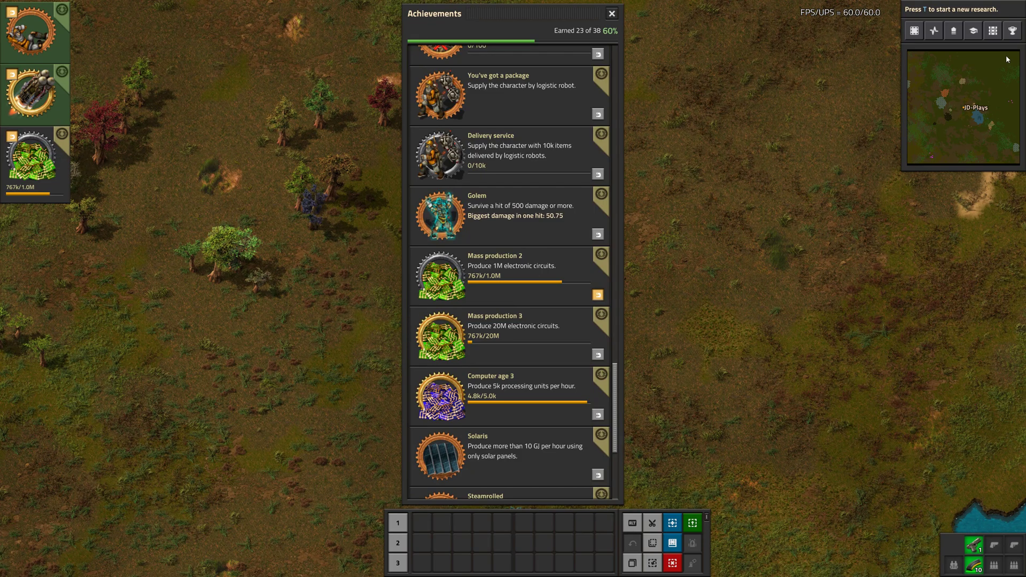
# Step: Walk the character west and submit /unlock-shortcut-bar in the console
pyautogui.scroll(-3, 597, 259)
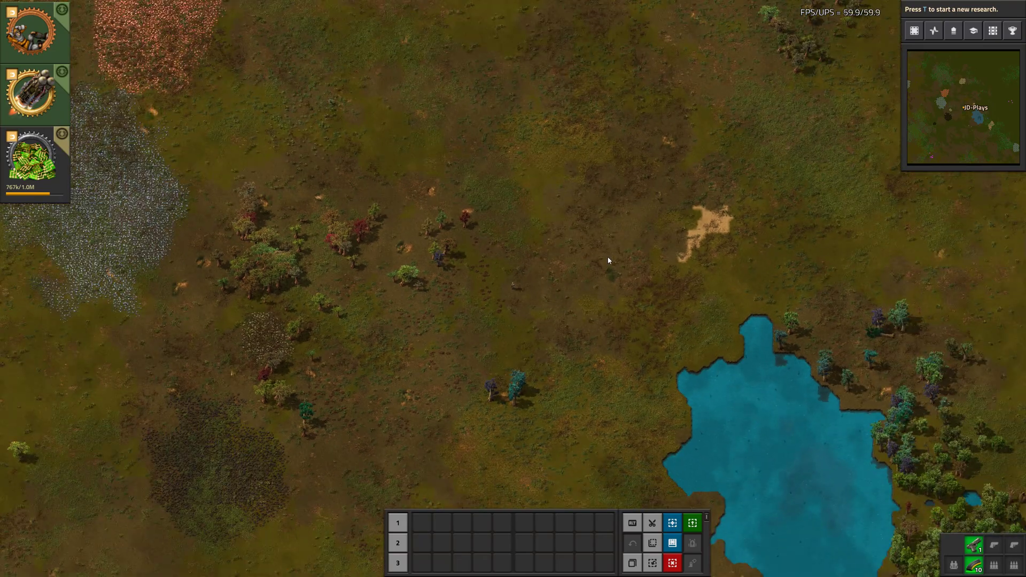
pyautogui.press('a')
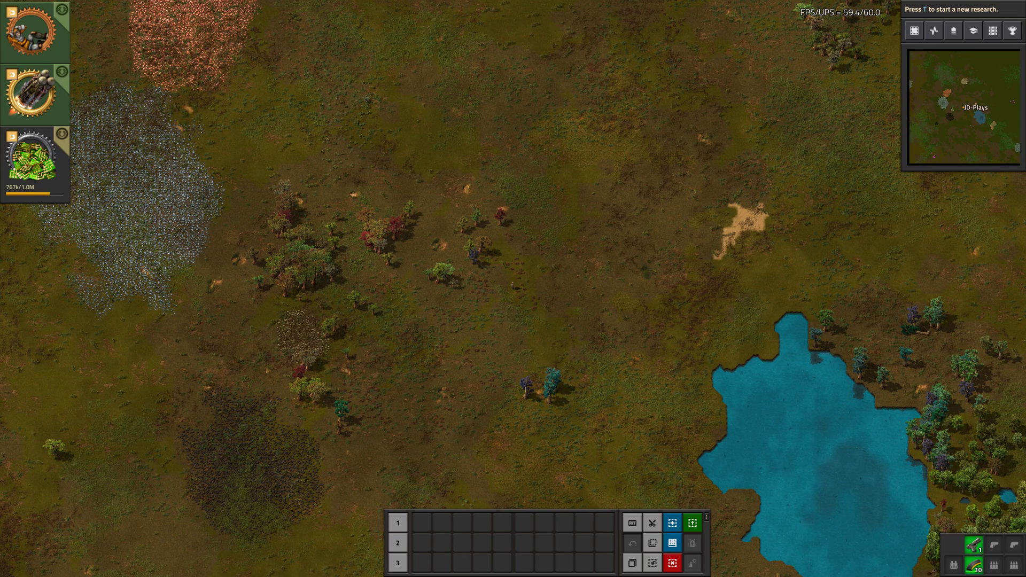
pyautogui.press('`')
pyautogui.write('/unlock-shortcut-bar')
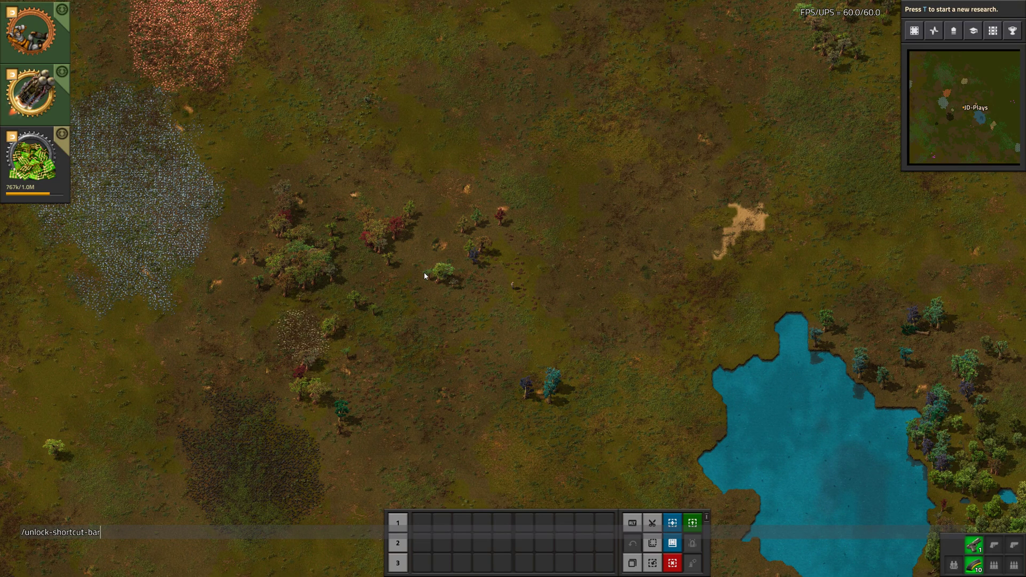
pyautogui.press('Return')
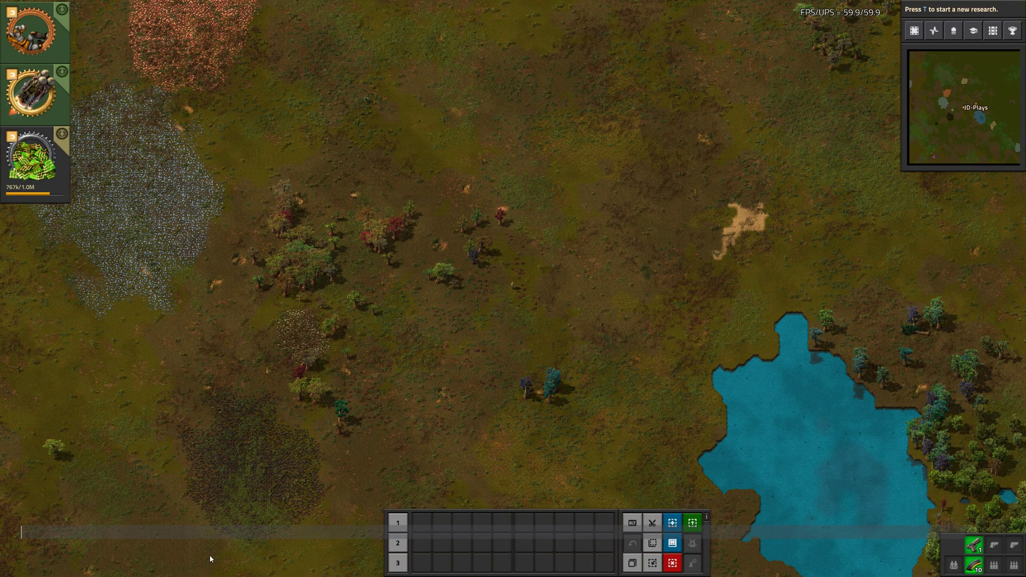
# Step: Enter /unlock-shortcut-bar in the console again and run it
pyautogui.write('/unlock-shortcut-bar')
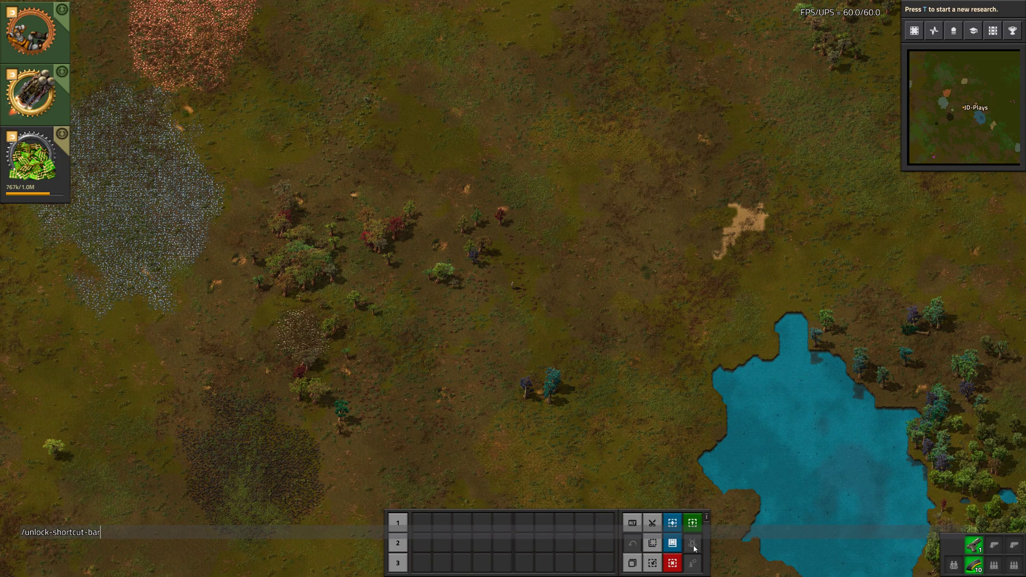
pyautogui.press('Return')
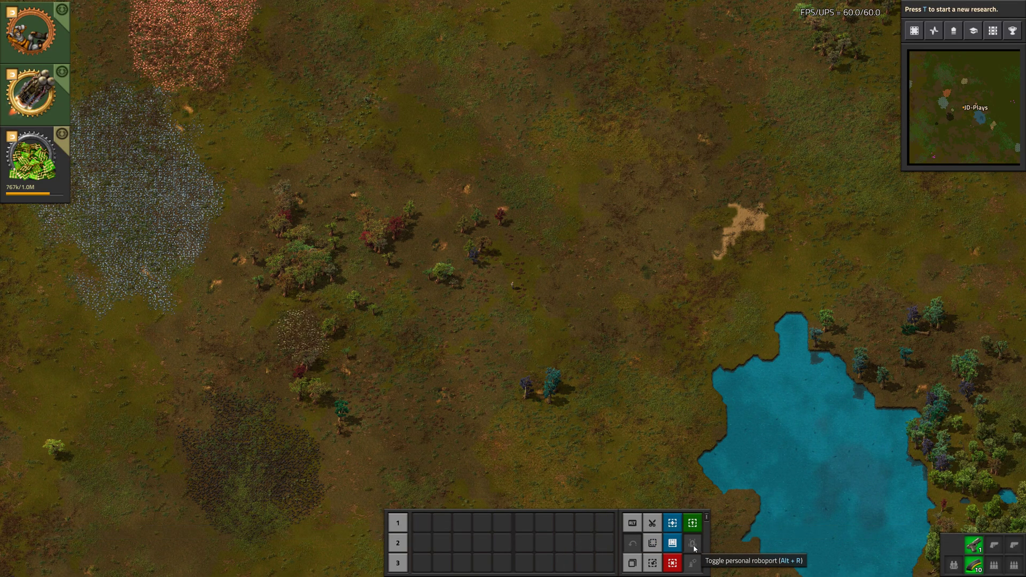